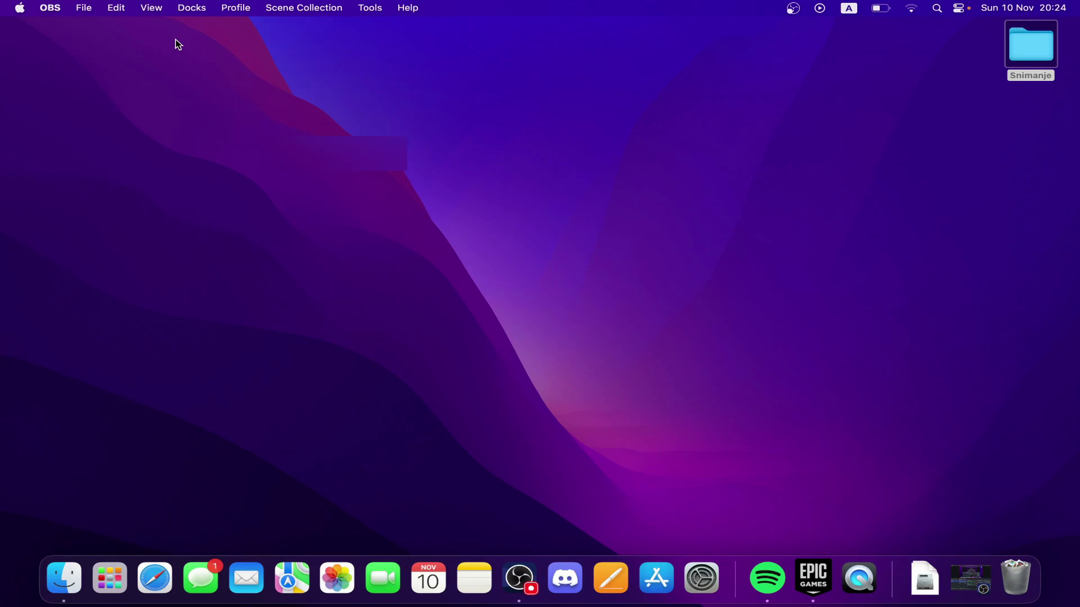
{"action": "key", "text": "super+Tab"}
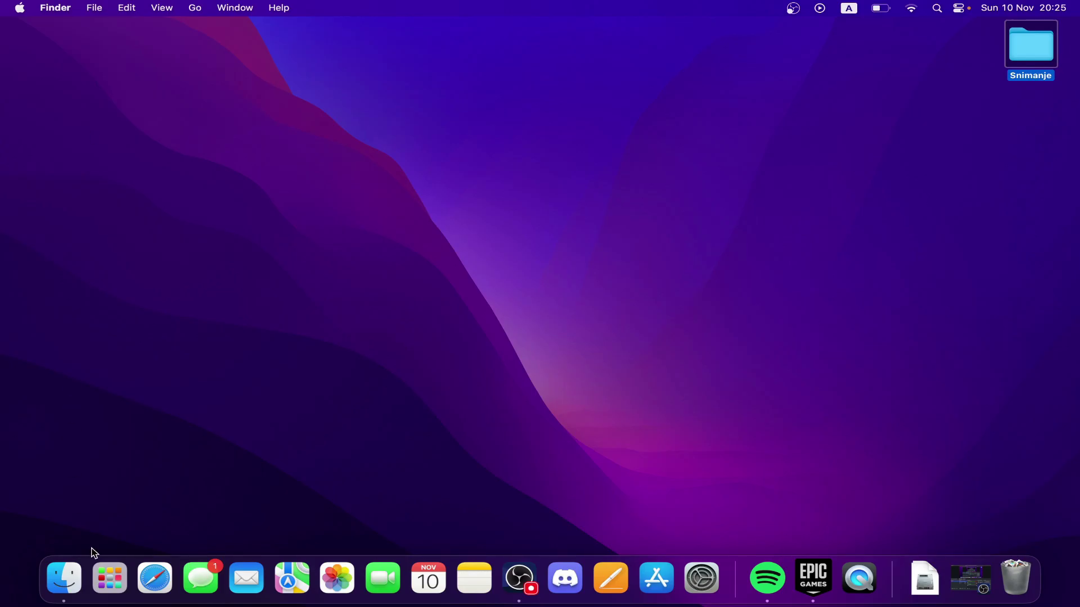
{"action": "left_click", "coordinate": [53, 8]}
{"action": "left_click", "coordinate": [507, 253]}
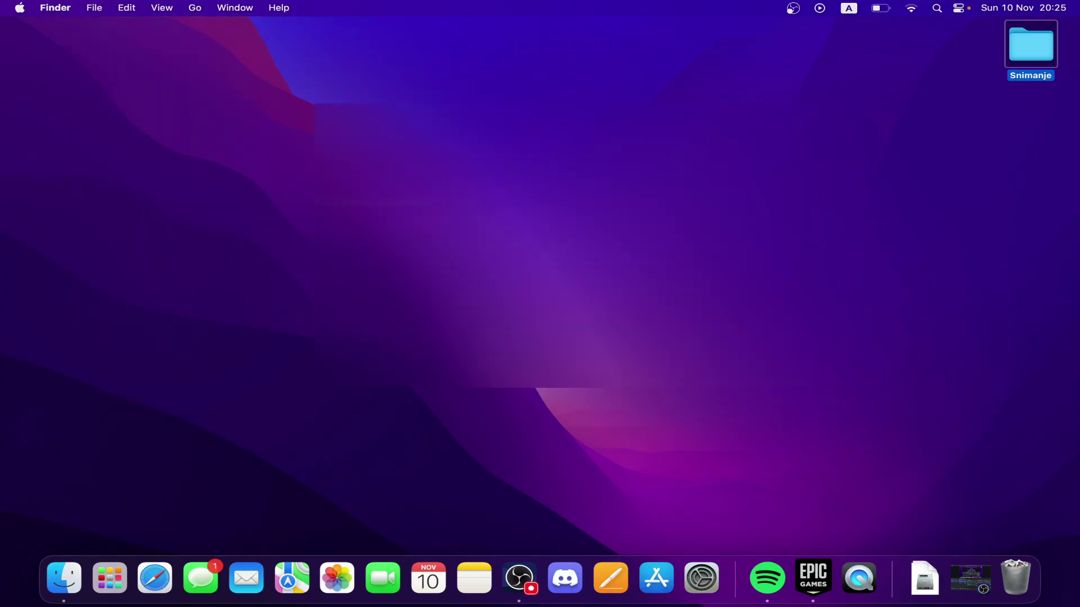
{"action": "left_click", "coordinate": [64, 579]}
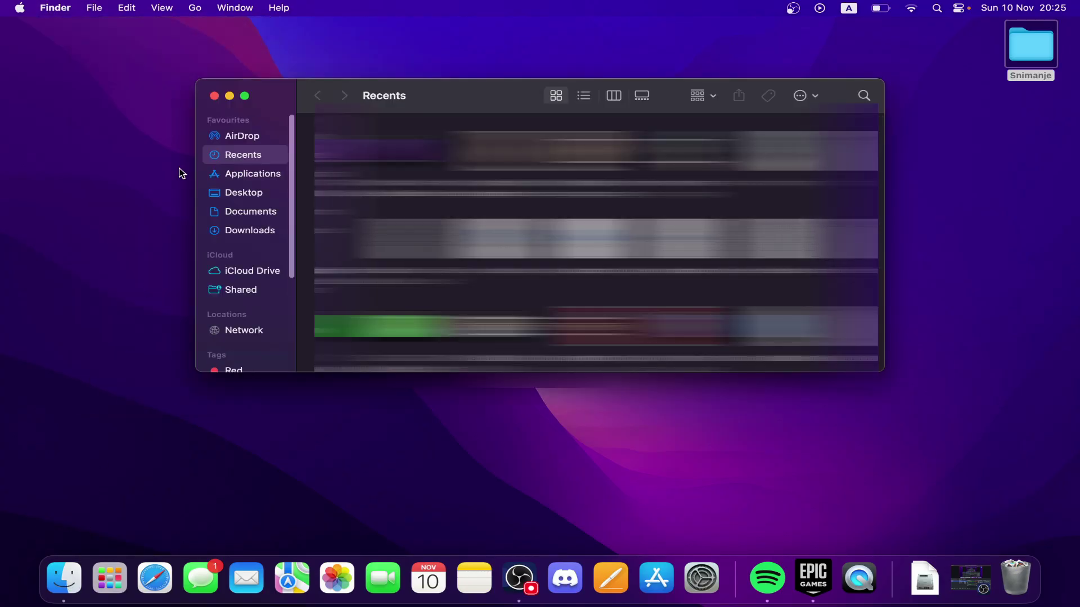
{"action": "left_click", "coordinate": [215, 96]}
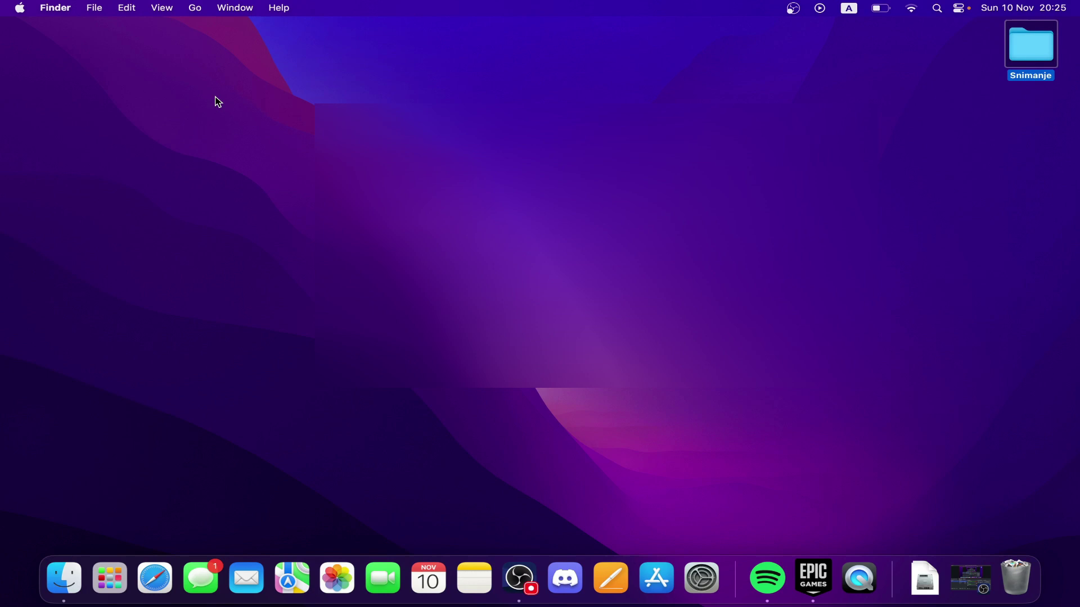